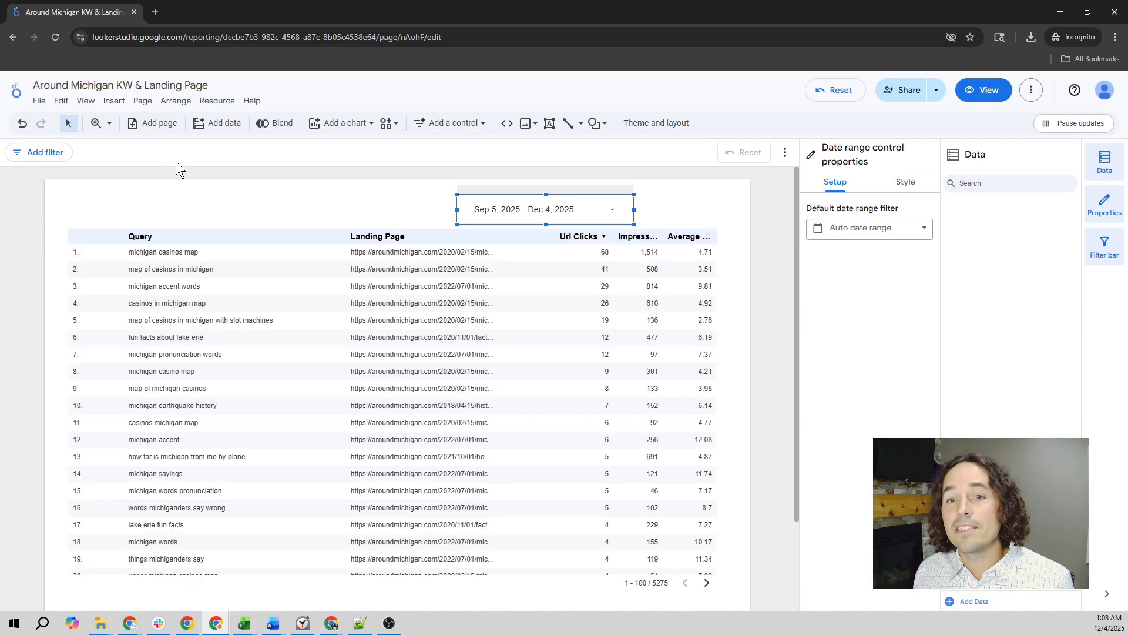
- Apply an advanced date range to the report's date range control, starting at today minus 90 days and ending at today minus 0 days
{"action": "left_click", "coordinate": [600, 209]}
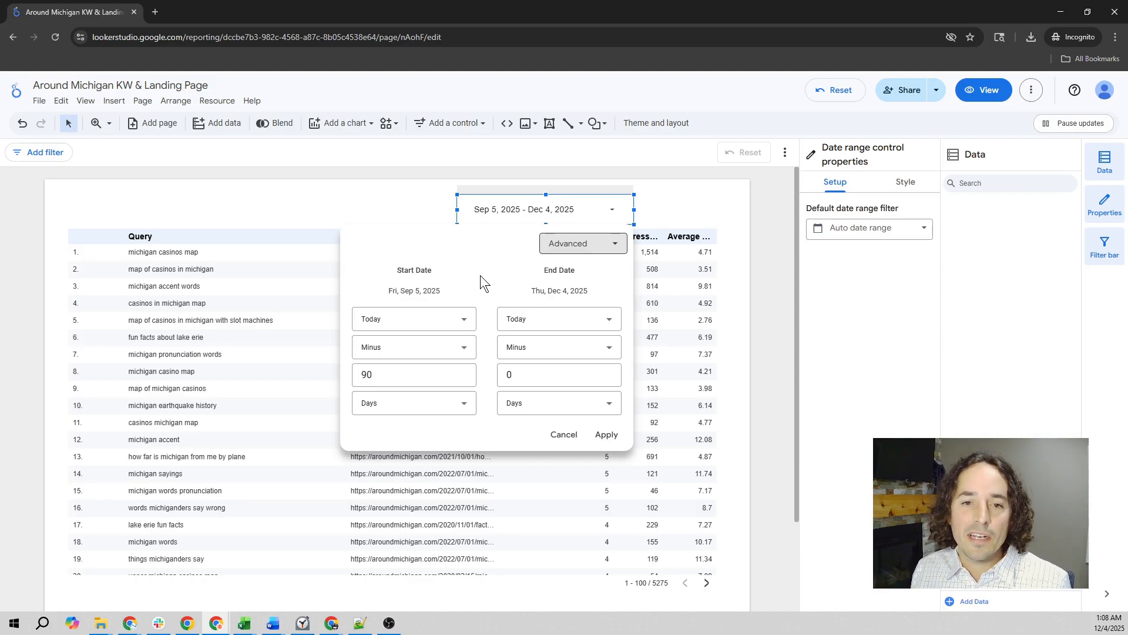
{"action": "left_click", "coordinate": [417, 378]}
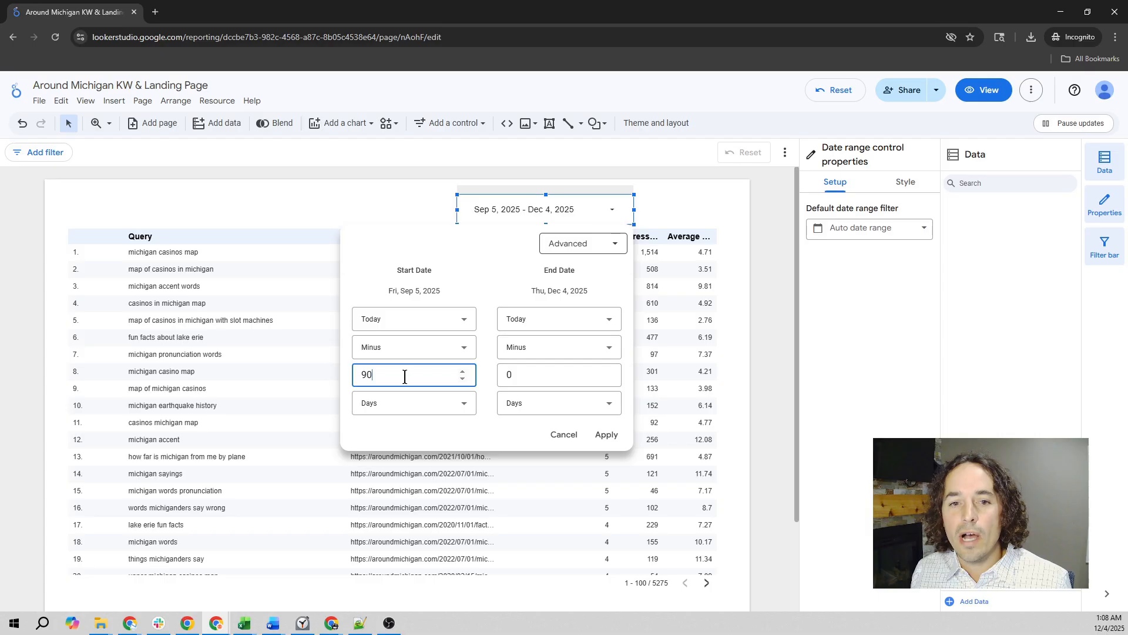
{"action": "double_click", "coordinate": [369, 375]}
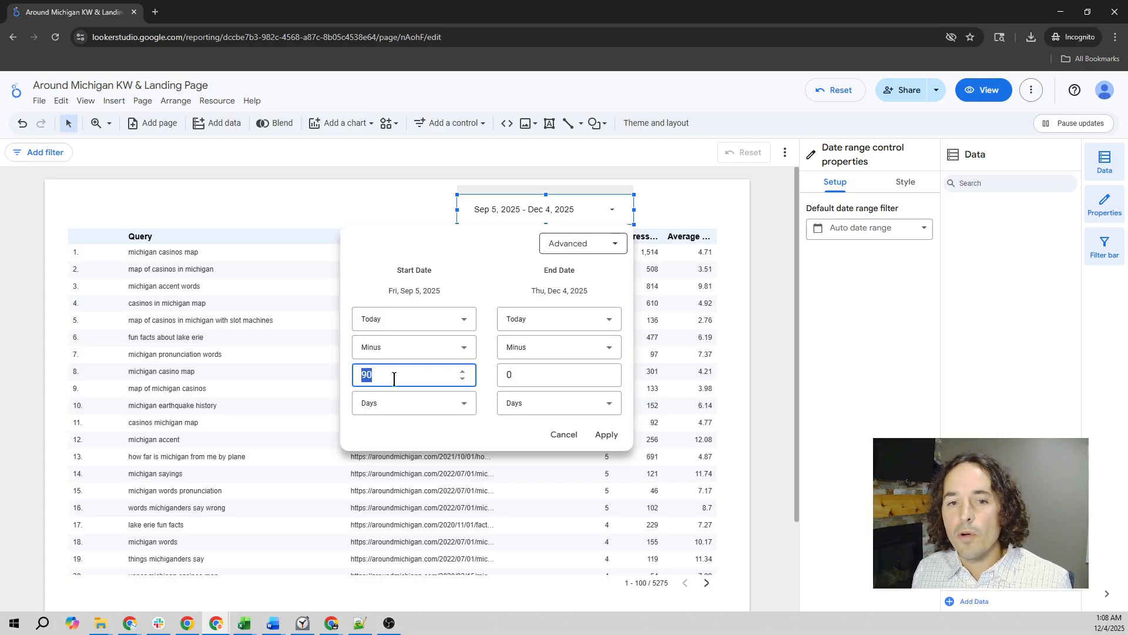
{"action": "left_click", "coordinate": [605, 434]}
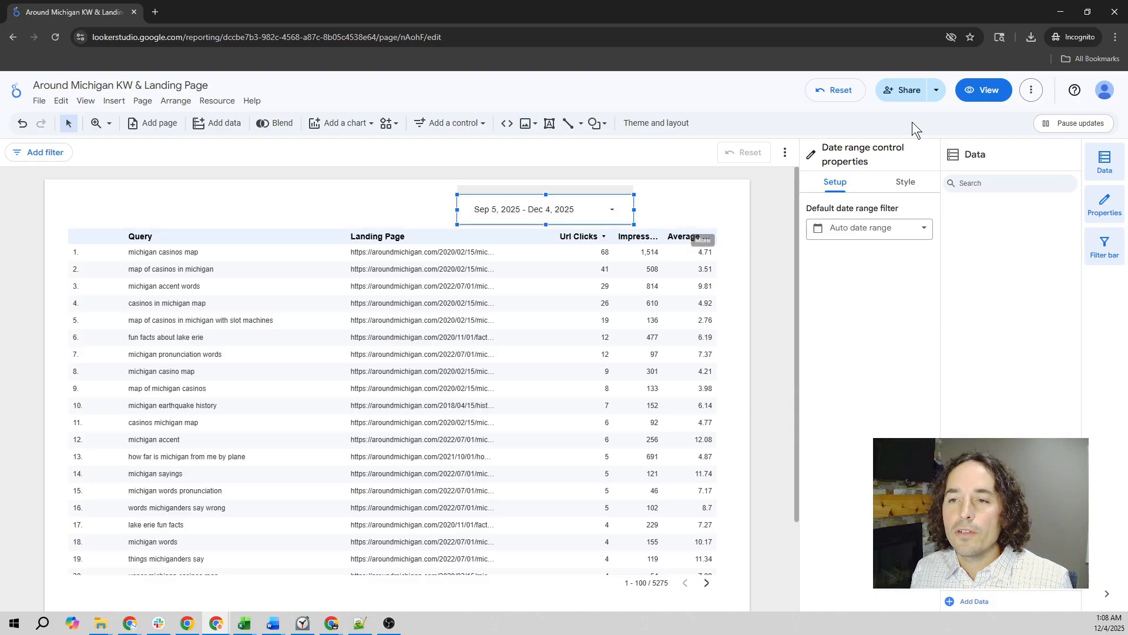
- Switch the report to view mode and look through the table of queries and landing pages
{"action": "left_click", "coordinate": [983, 89]}
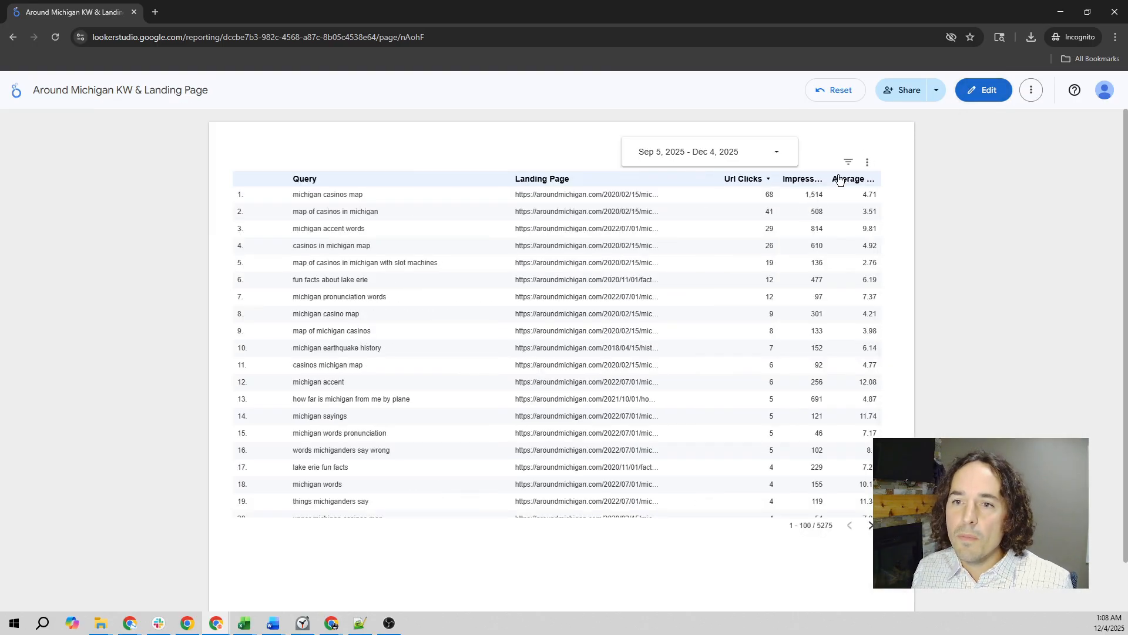
{"action": "scroll", "coordinate": [623, 354], "scroll_direction": "down", "scroll_amount": 2}
{"action": "scroll", "coordinate": [620, 355], "scroll_direction": "up", "scroll_amount": 2}
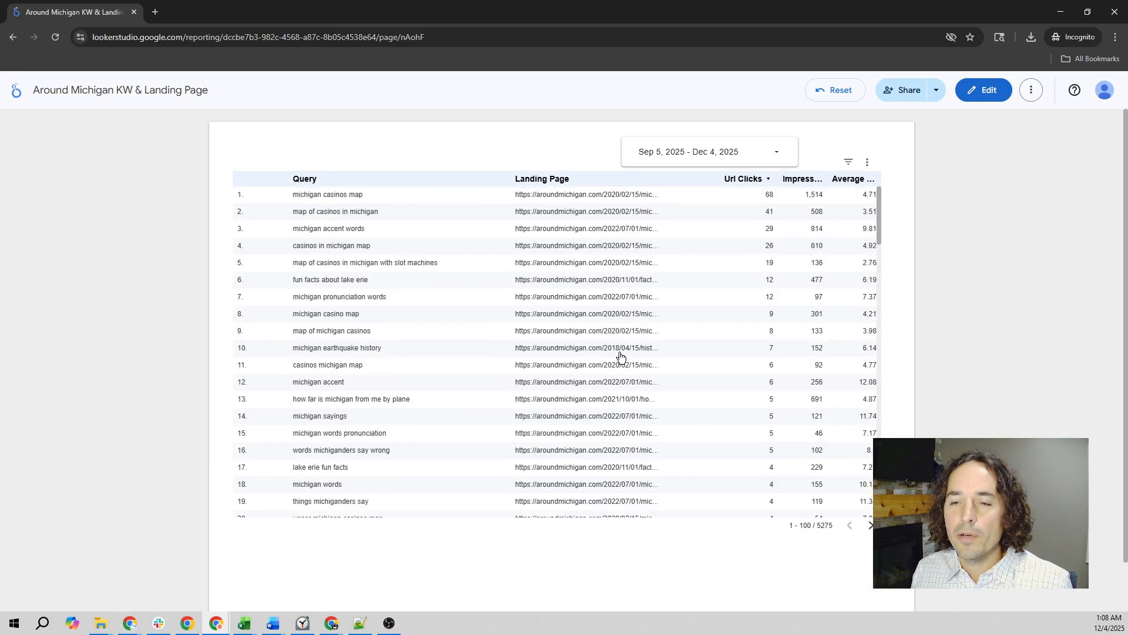
{"action": "scroll", "coordinate": [694, 276], "scroll_direction": "down", "scroll_amount": 5}
{"action": "scroll", "coordinate": [695, 279], "scroll_direction": "up", "scroll_amount": 5}
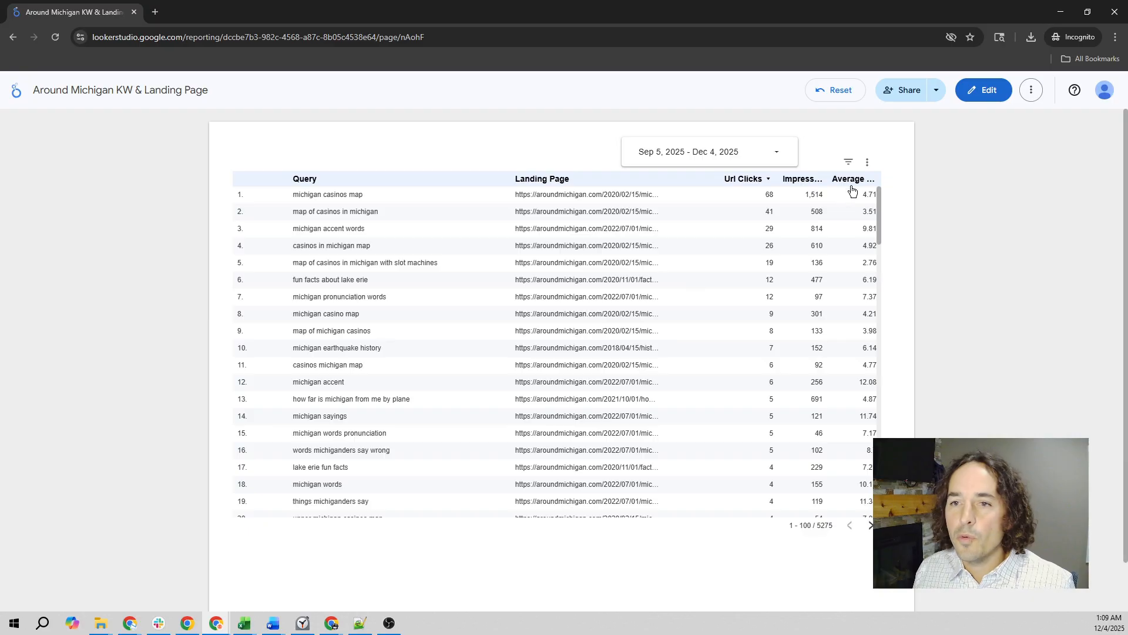
- Export the query and landing page table as CSV and save it in the Downloads folder under the suggested file name
{"action": "left_click", "coordinate": [867, 168]}
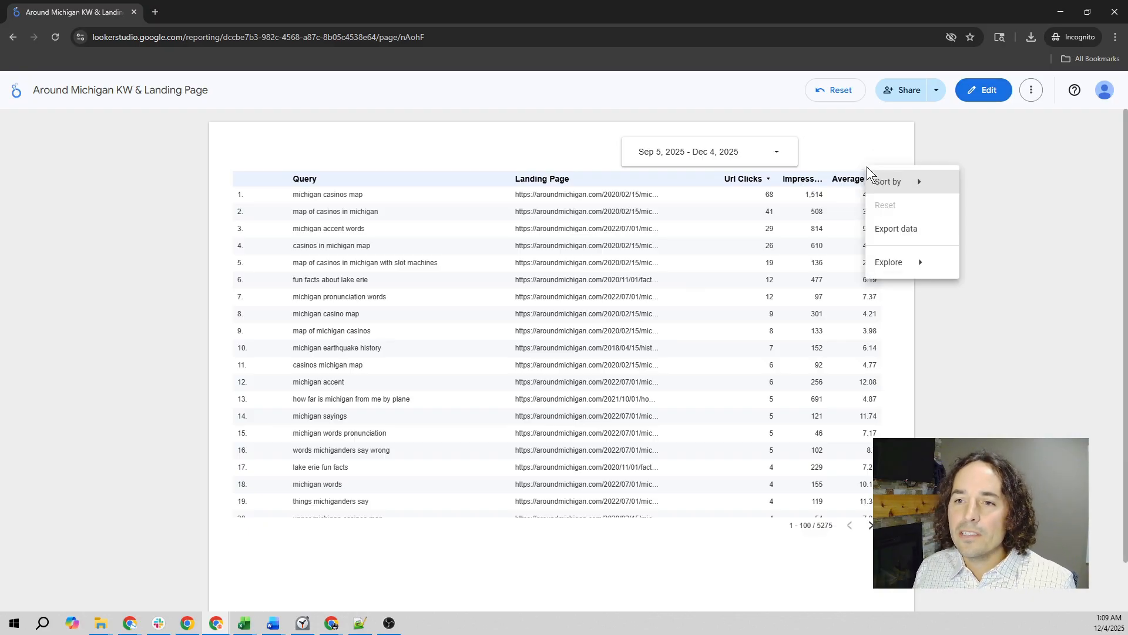
{"action": "left_click", "coordinate": [895, 231]}
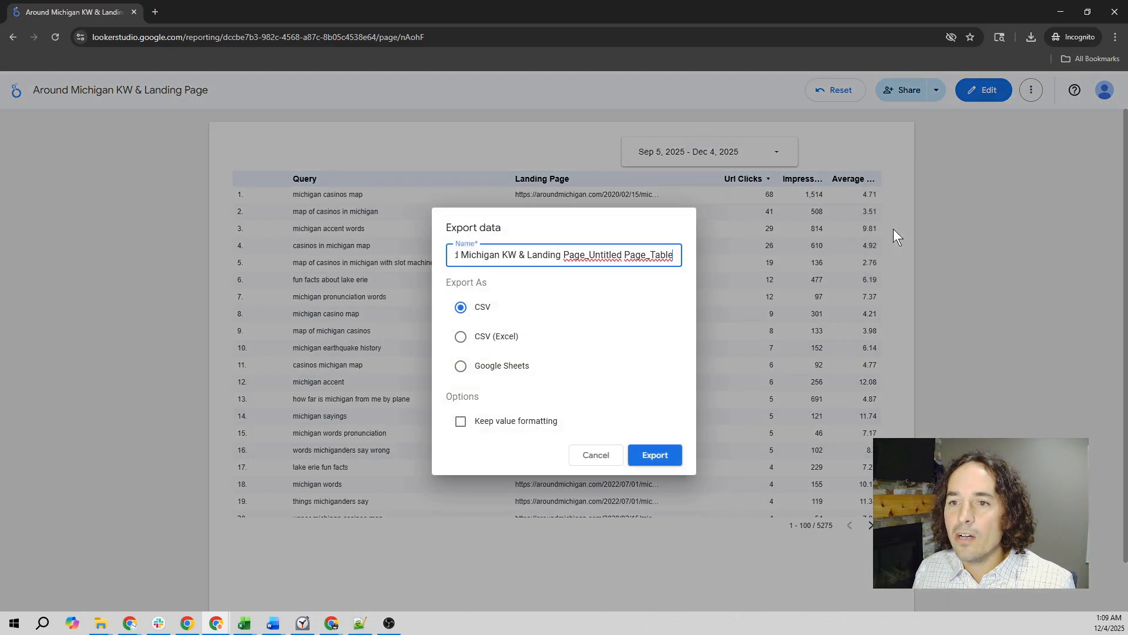
{"action": "left_click", "coordinate": [641, 455]}
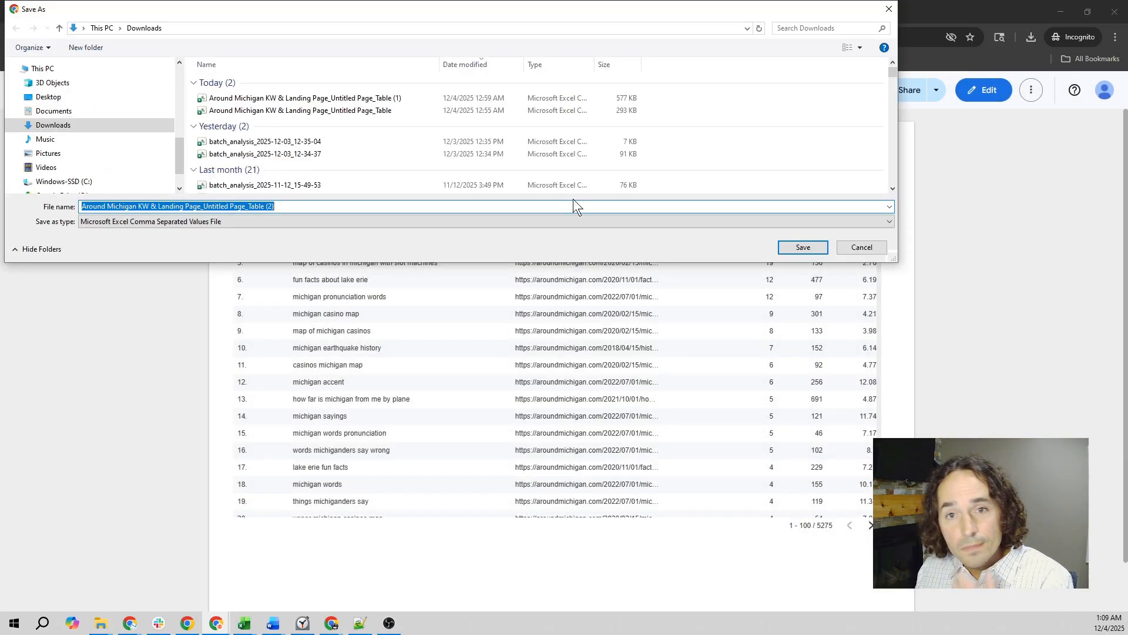
{"action": "left_click", "coordinate": [793, 249]}
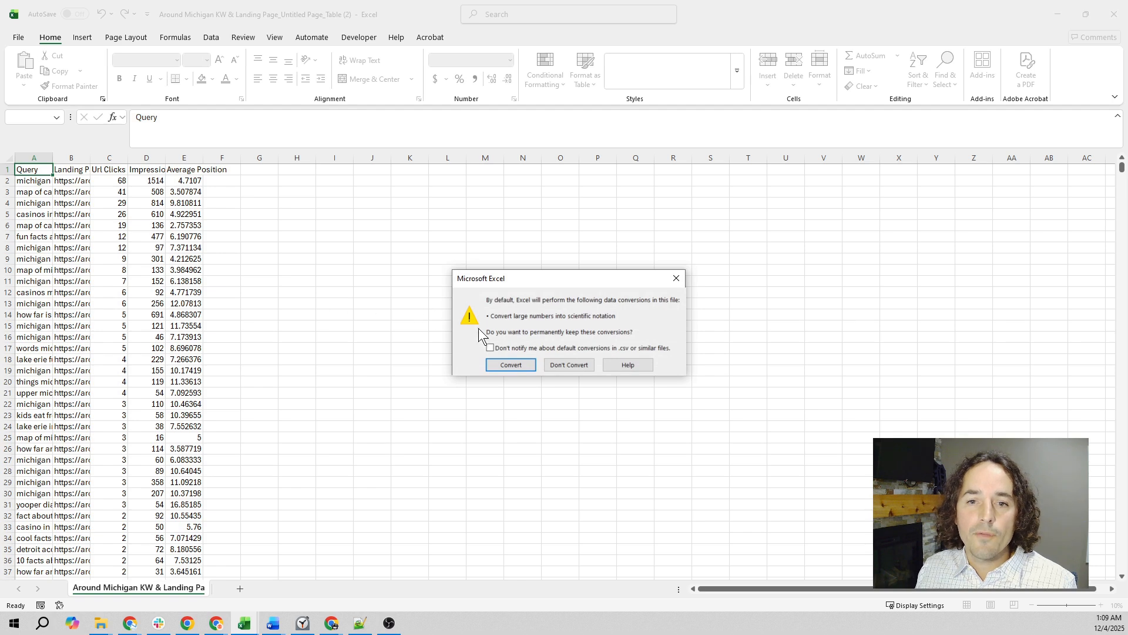
- In Excel, keep the default data conversions for the exported CSV and widen the Query and Landing Page columns
{"action": "left_click", "coordinate": [523, 364]}
{"action": "left_click_drag", "start_coordinate": [53, 157], "coordinate": [384, 158]}
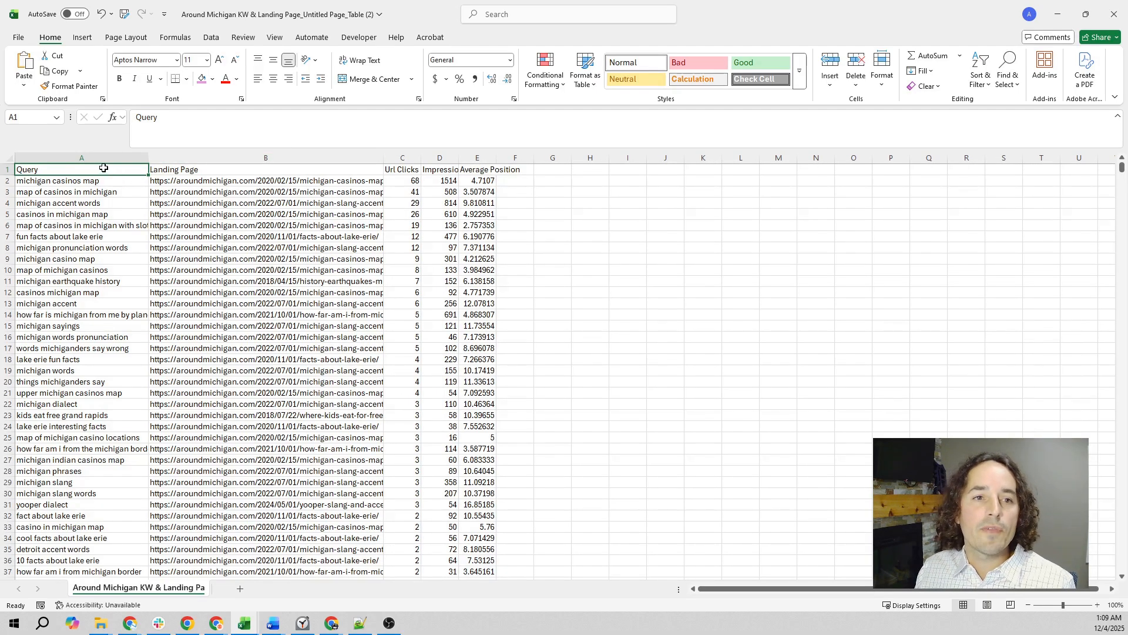
{"action": "left_click", "coordinate": [84, 157]}
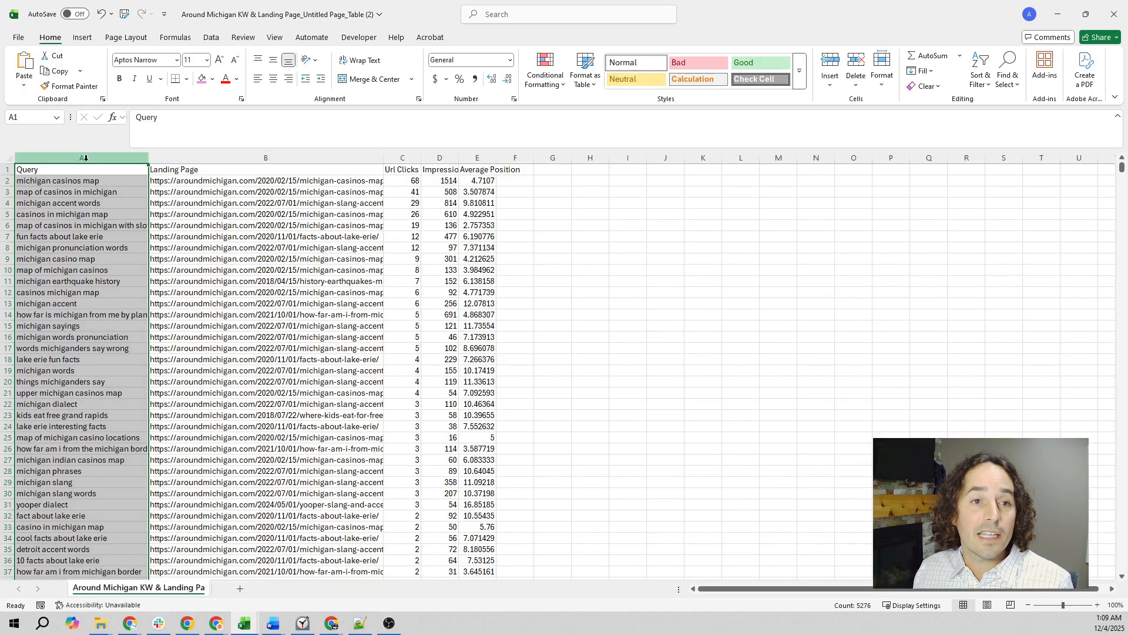
{"action": "left_click_drag", "start_coordinate": [385, 158], "coordinate": [441, 158]}
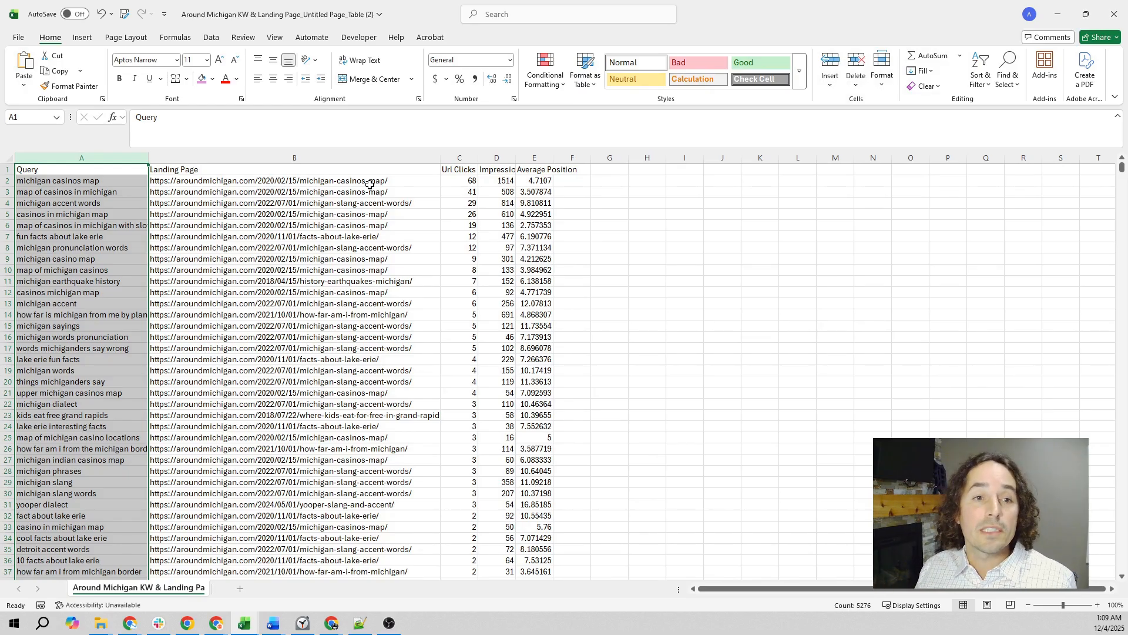
- Examine the query, landing page, clicks, impressions and average position in the "michigan casinos map" row
{"action": "left_click", "coordinate": [83, 182]}
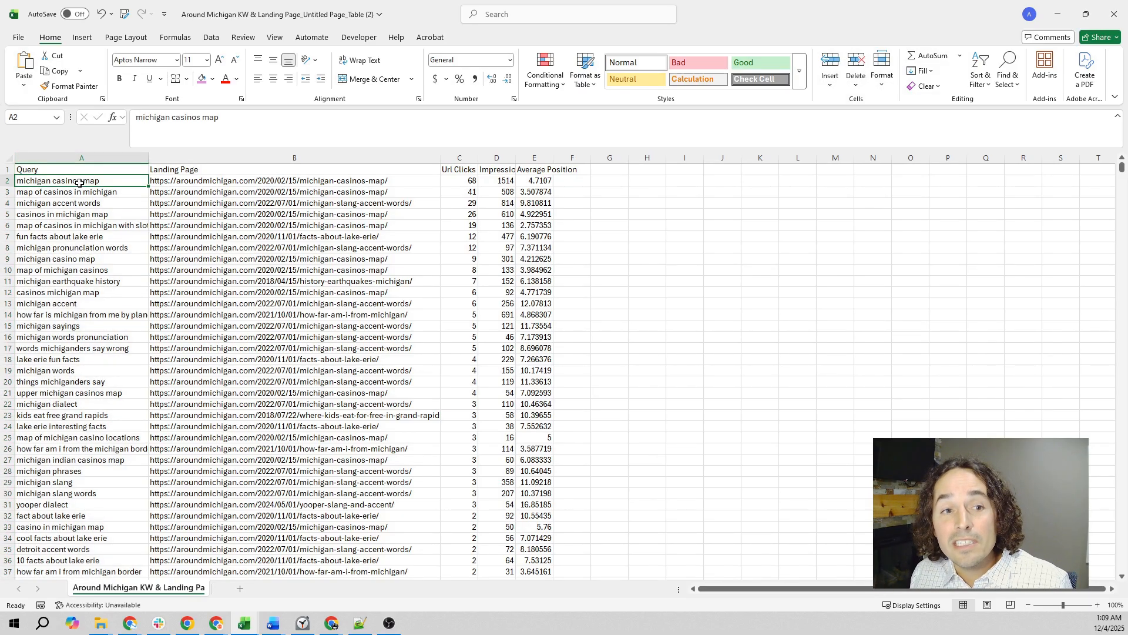
{"action": "left_click", "coordinate": [287, 181]}
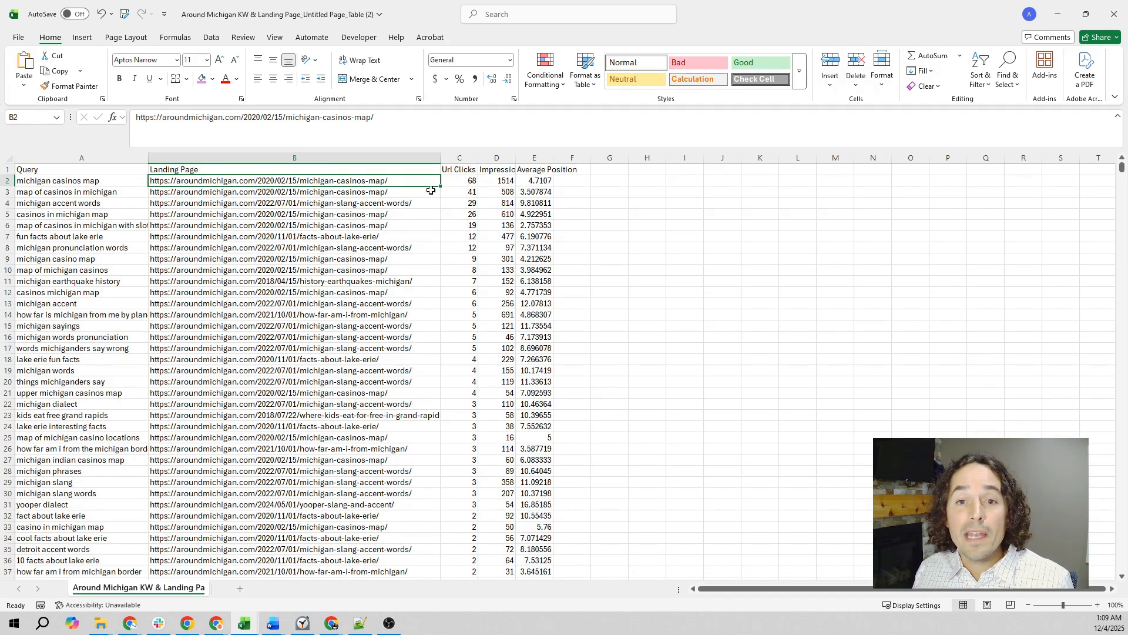
{"action": "left_click", "coordinate": [460, 185]}
{"action": "left_click", "coordinate": [494, 179]}
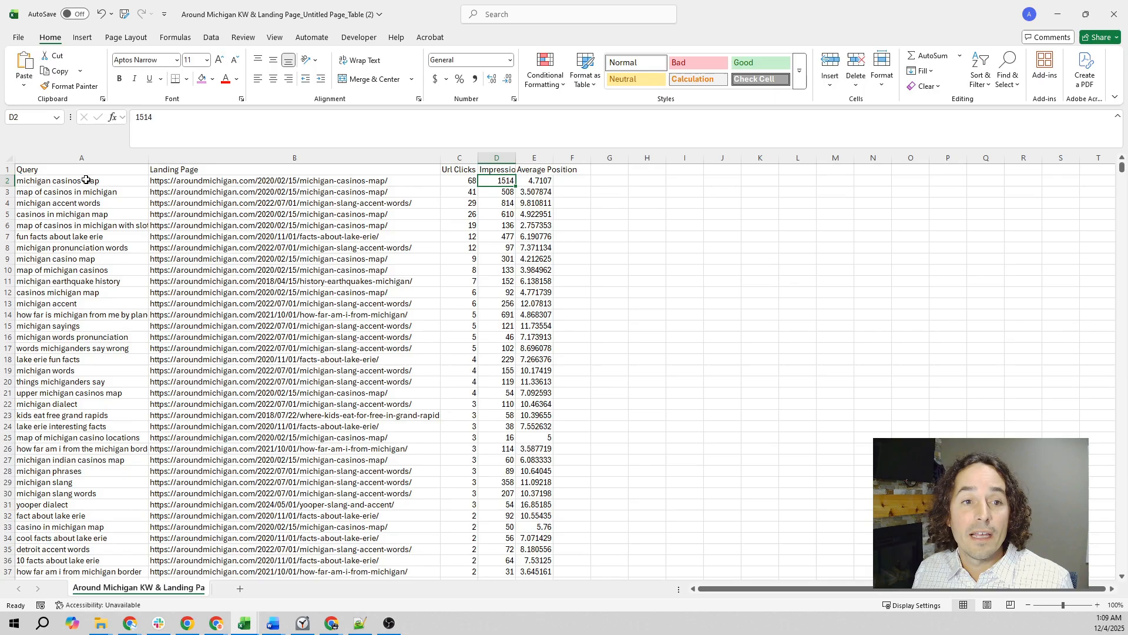
{"action": "left_click", "coordinate": [198, 183]}
{"action": "left_click", "coordinate": [80, 181]}
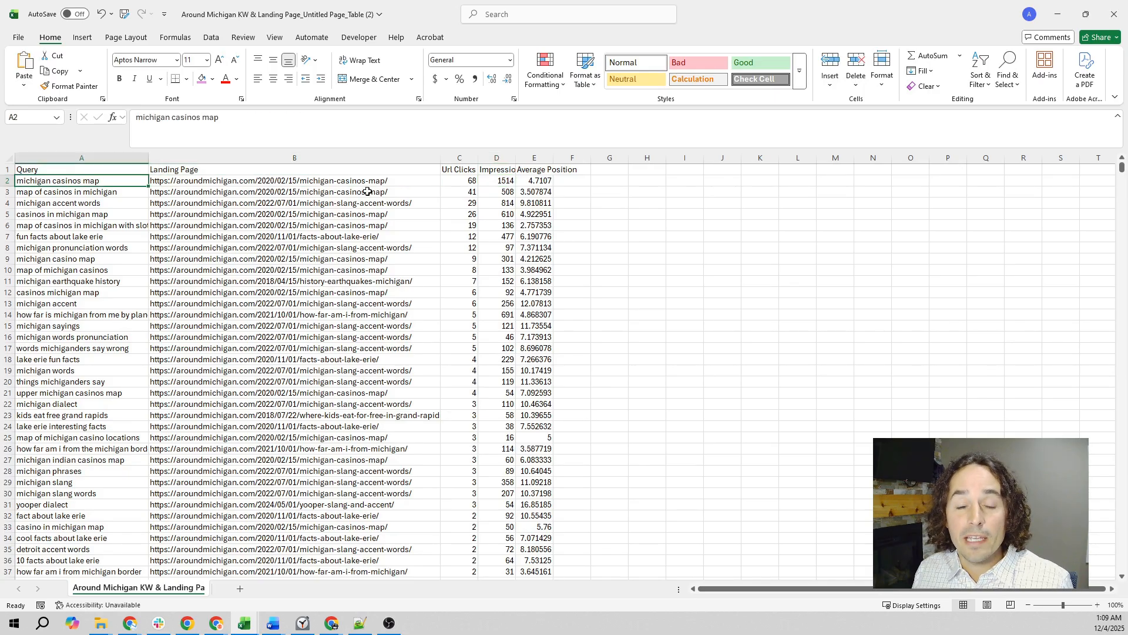
{"action": "left_click", "coordinate": [545, 181]}
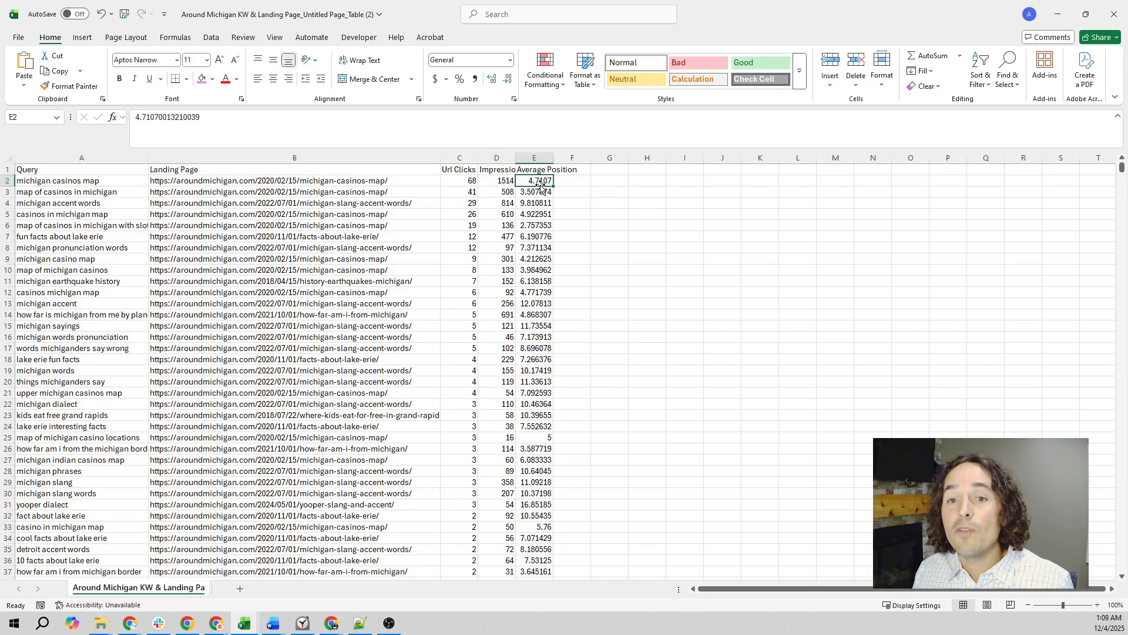
{"action": "left_click", "coordinate": [76, 183]}
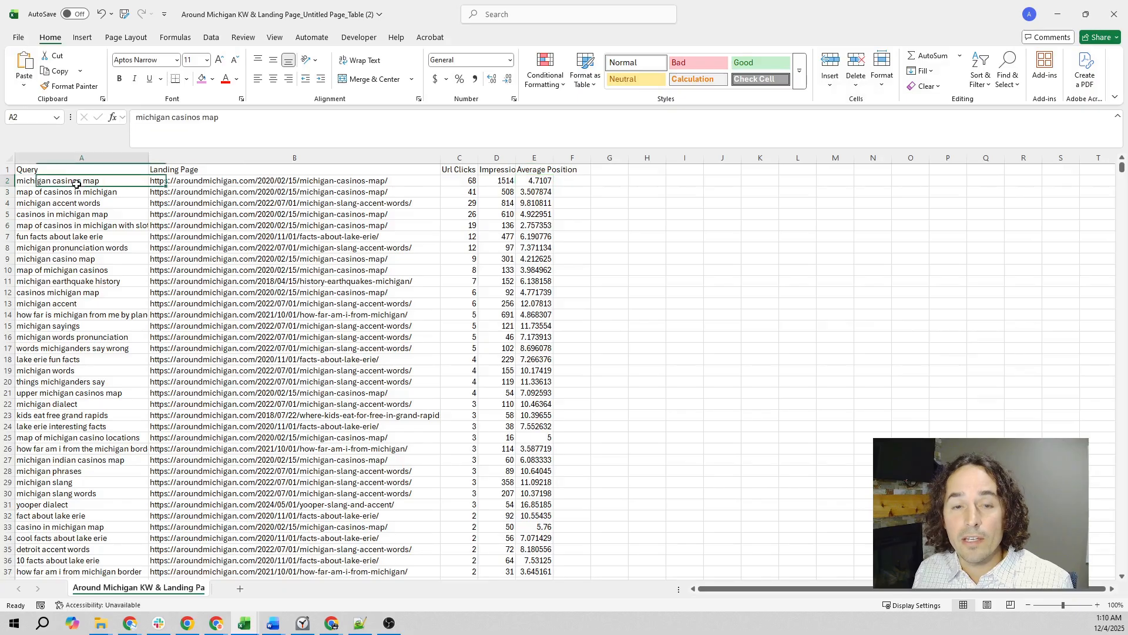
{"action": "left_click", "coordinate": [317, 182]}
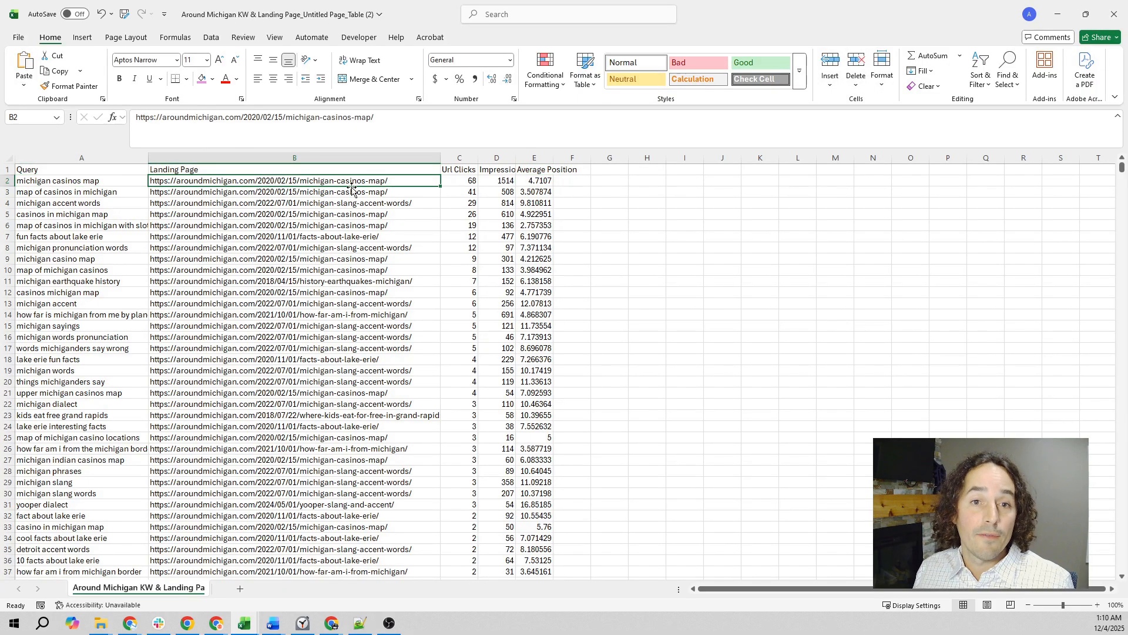
{"action": "left_click", "coordinate": [460, 180]}
{"action": "left_click", "coordinate": [62, 181]}
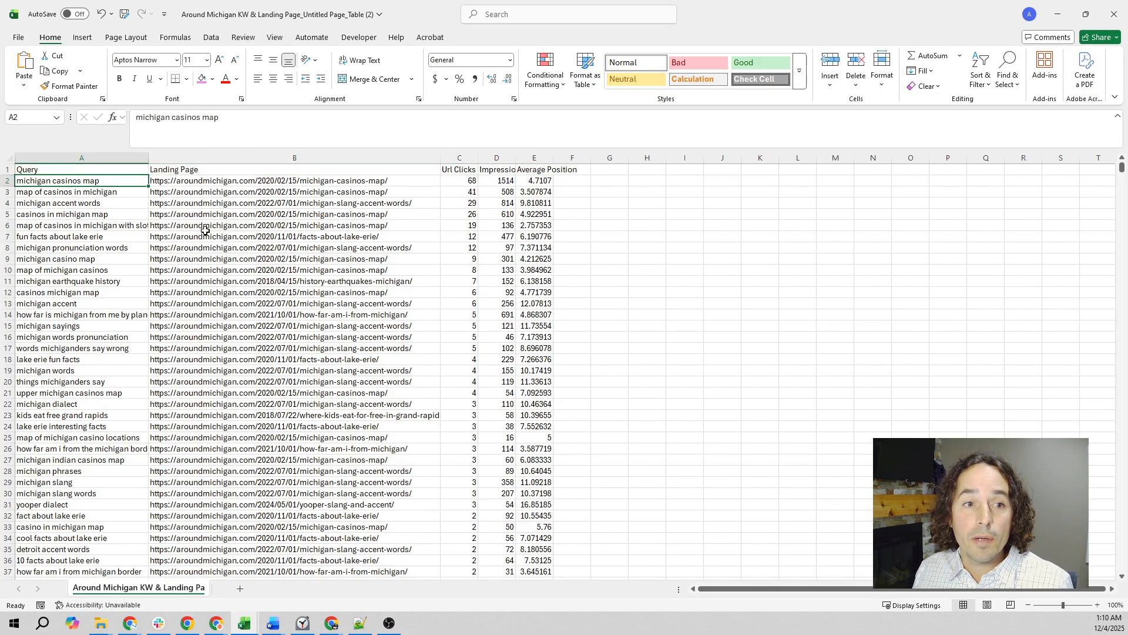
{"action": "left_click", "coordinate": [500, 182]}
{"action": "left_click", "coordinate": [536, 181]}
- Widen the Average Position column slightly and turn on filters for the header row from Query to Average Position
{"action": "left_click_drag", "start_coordinate": [553, 157], "coordinate": [566, 156]}
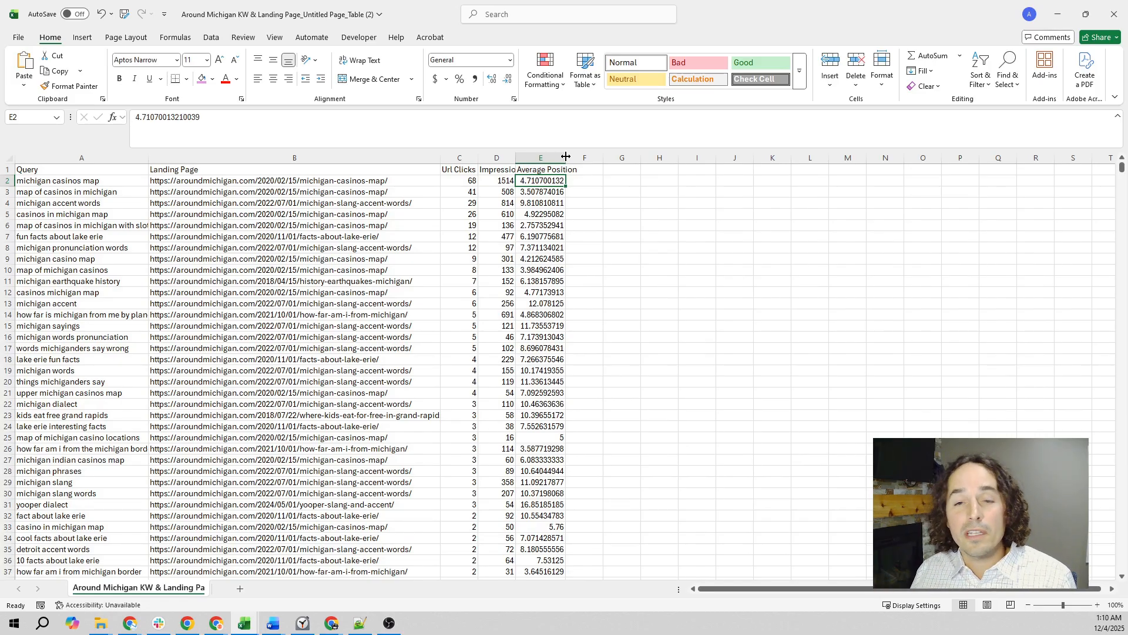
{"action": "left_click", "coordinate": [457, 182]}
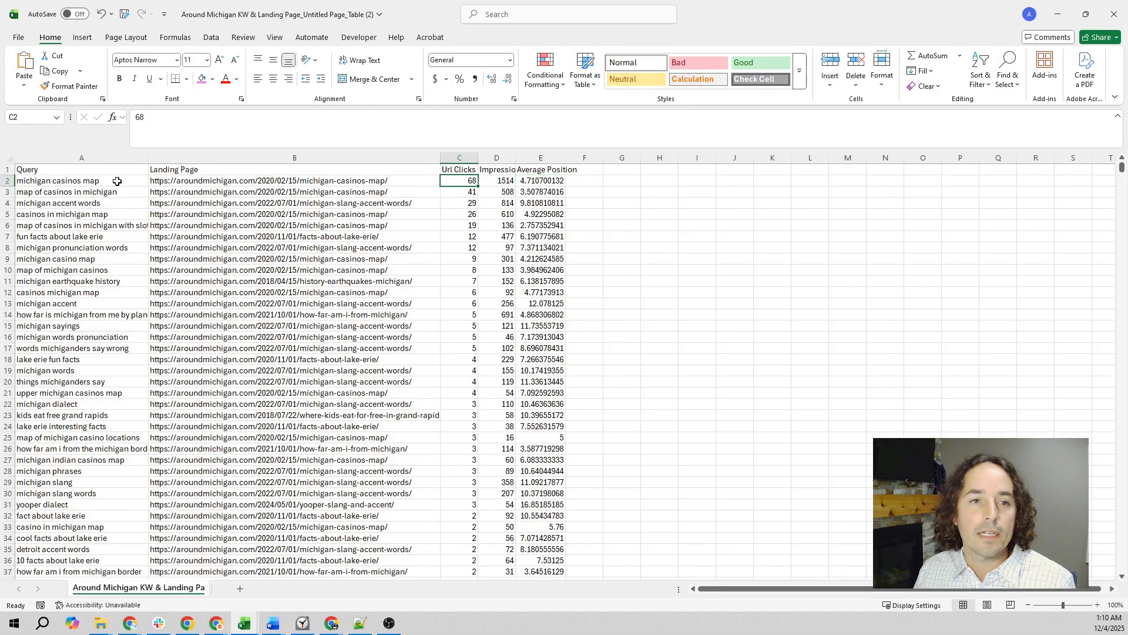
{"action": "left_click_drag", "start_coordinate": [81, 172], "coordinate": [521, 166]}
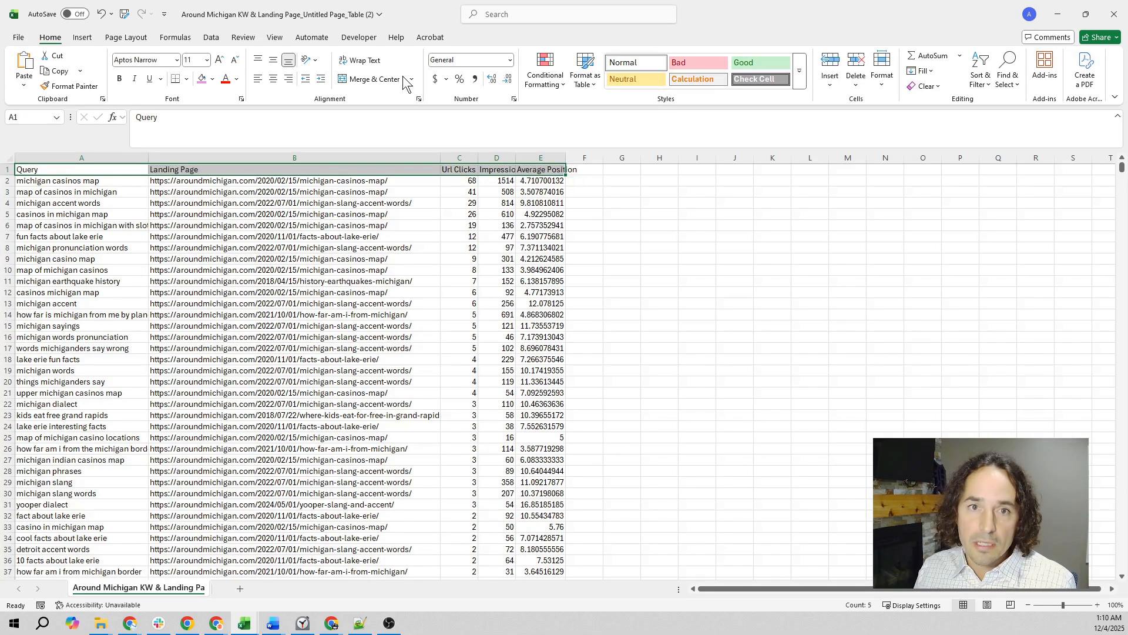
{"action": "left_click", "coordinate": [212, 38]}
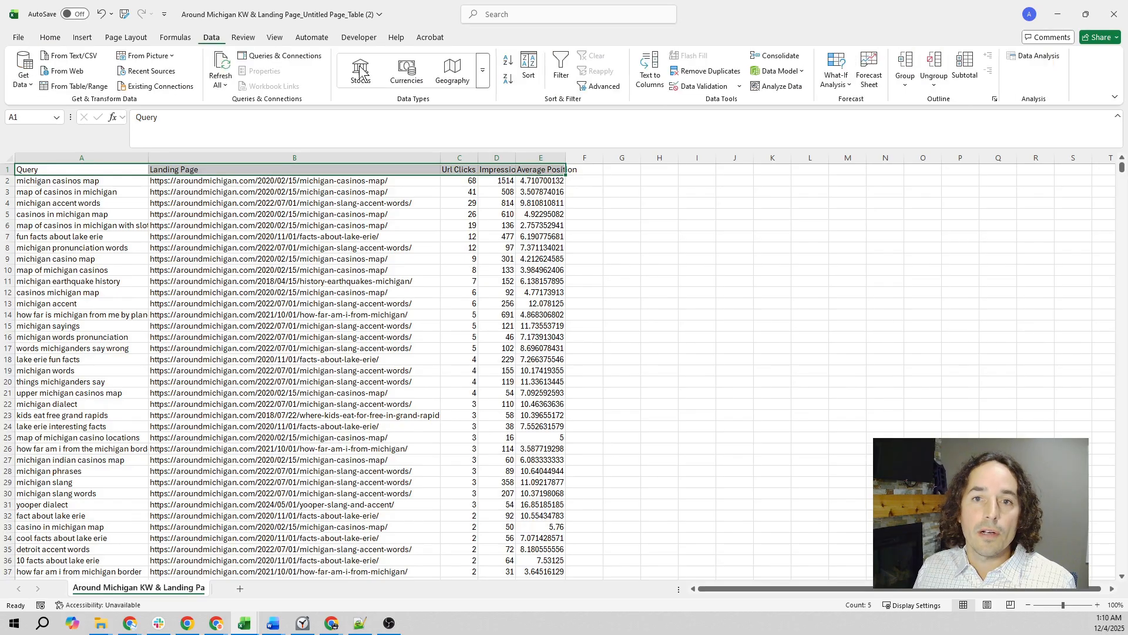
{"action": "left_click", "coordinate": [561, 70]}
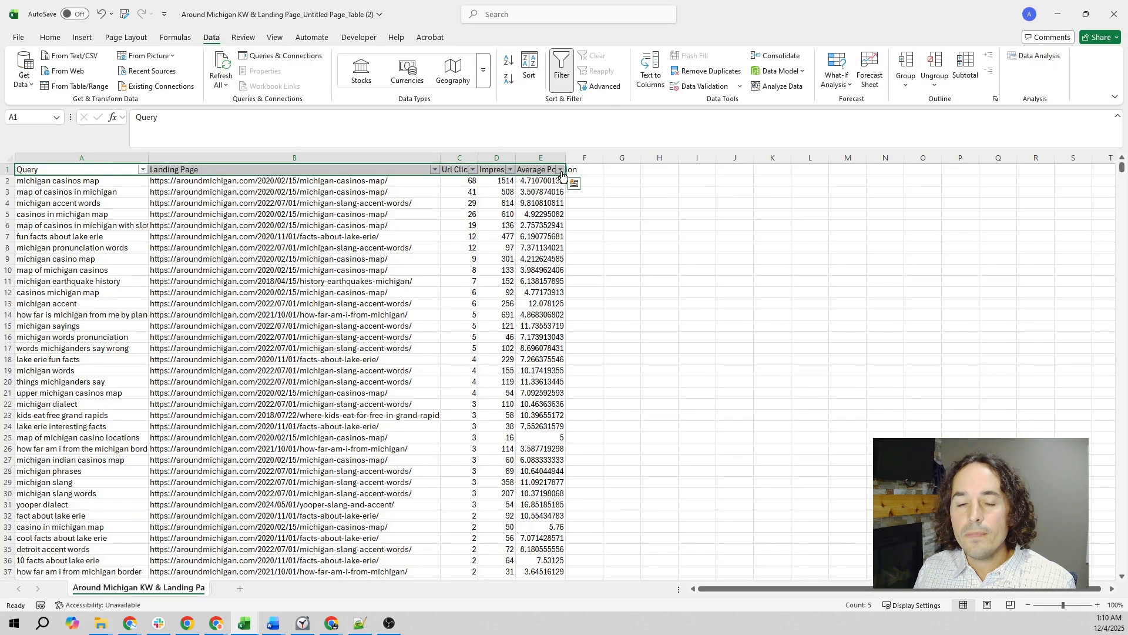
- Filter the Average Position column to values between 8 and 20 with a Between number filter
{"action": "left_click", "coordinate": [561, 170]}
{"action": "left_click", "coordinate": [561, 170]}
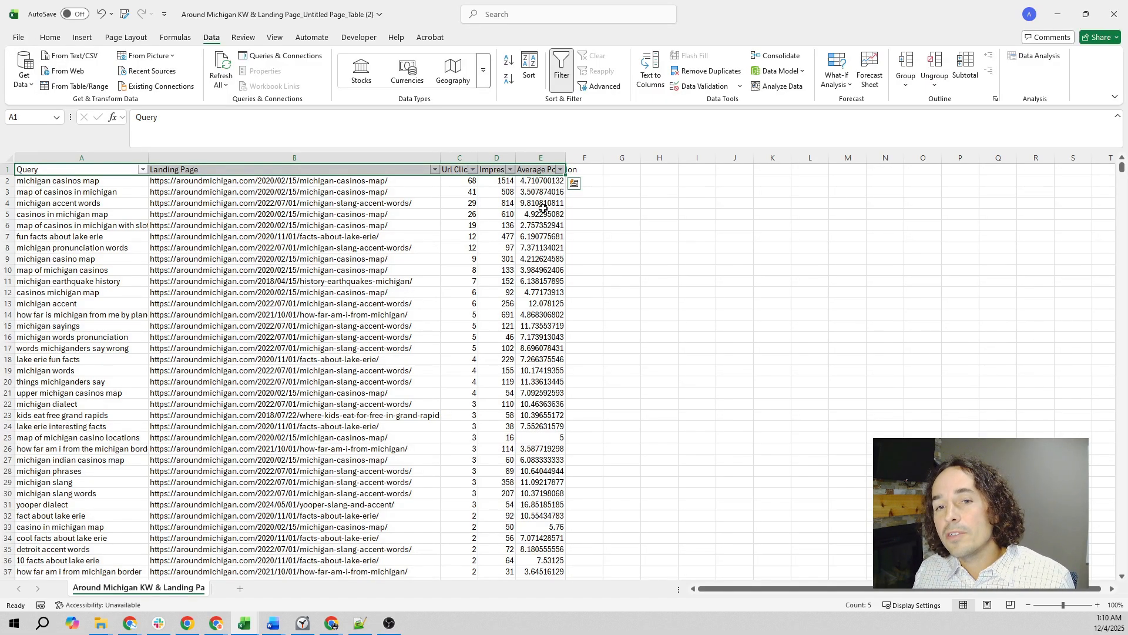
{"action": "left_click", "coordinate": [561, 170]}
{"action": "mouse_move", "coordinate": [609, 294]}
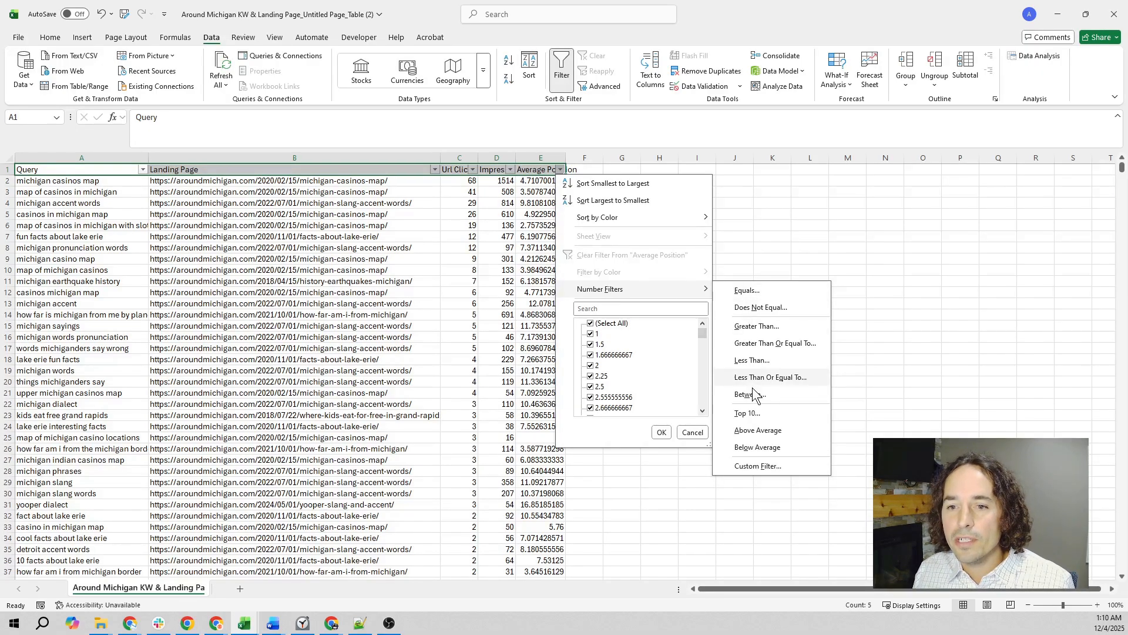
{"action": "left_click", "coordinate": [750, 394]}
{"action": "type", "text": "8"}
{"action": "left_click", "coordinate": [845, 295]}
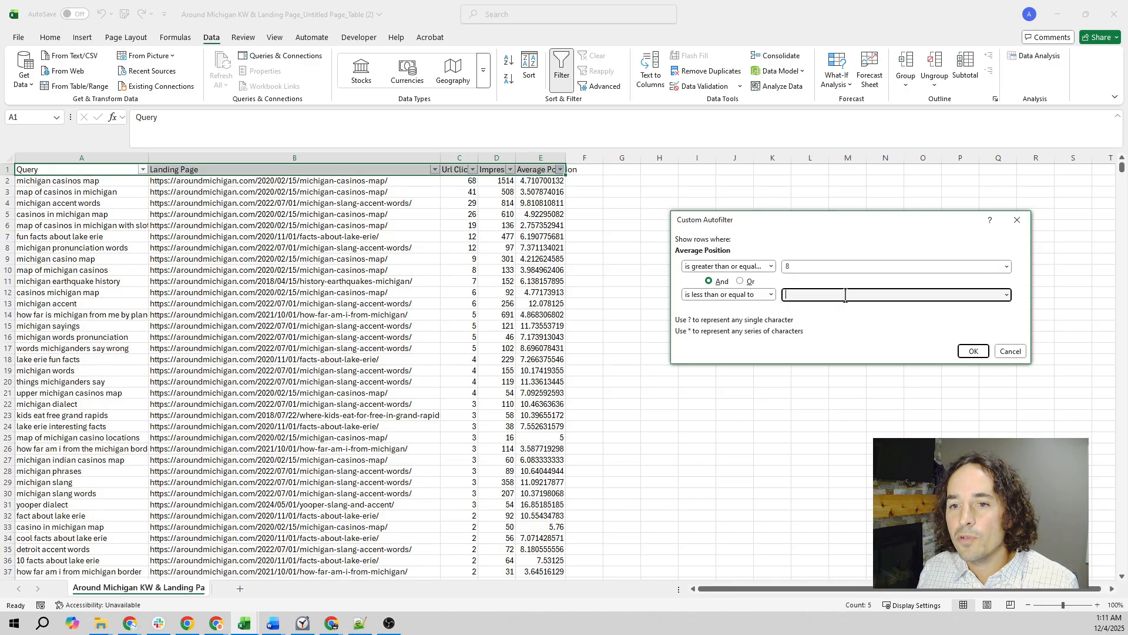
{"action": "type", "text": "20"}
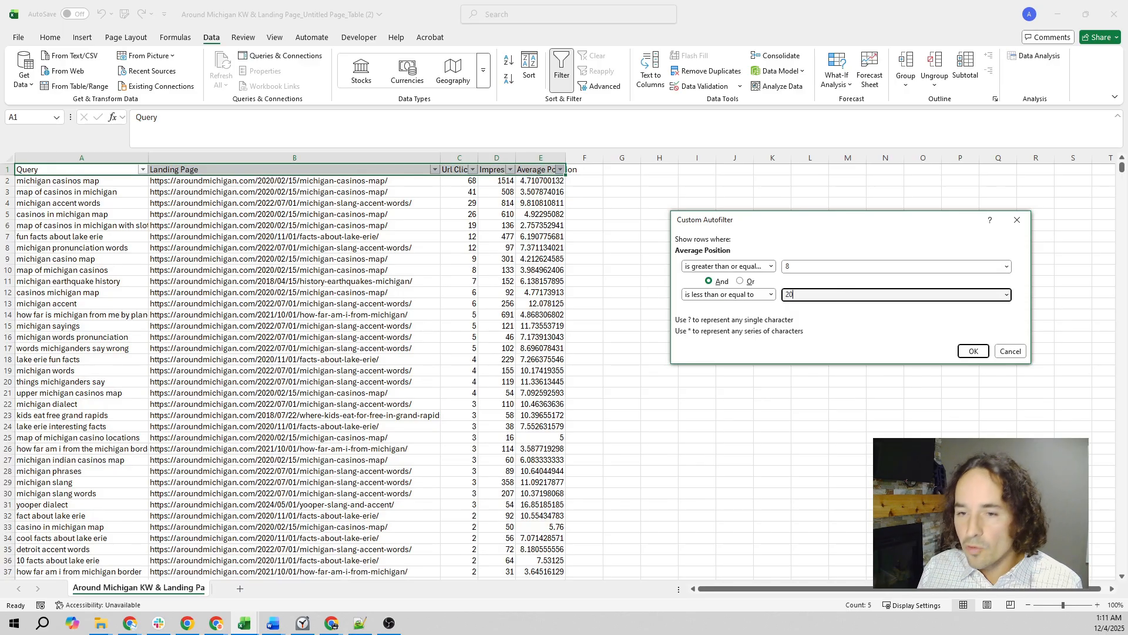
{"action": "left_click", "coordinate": [973, 351]}
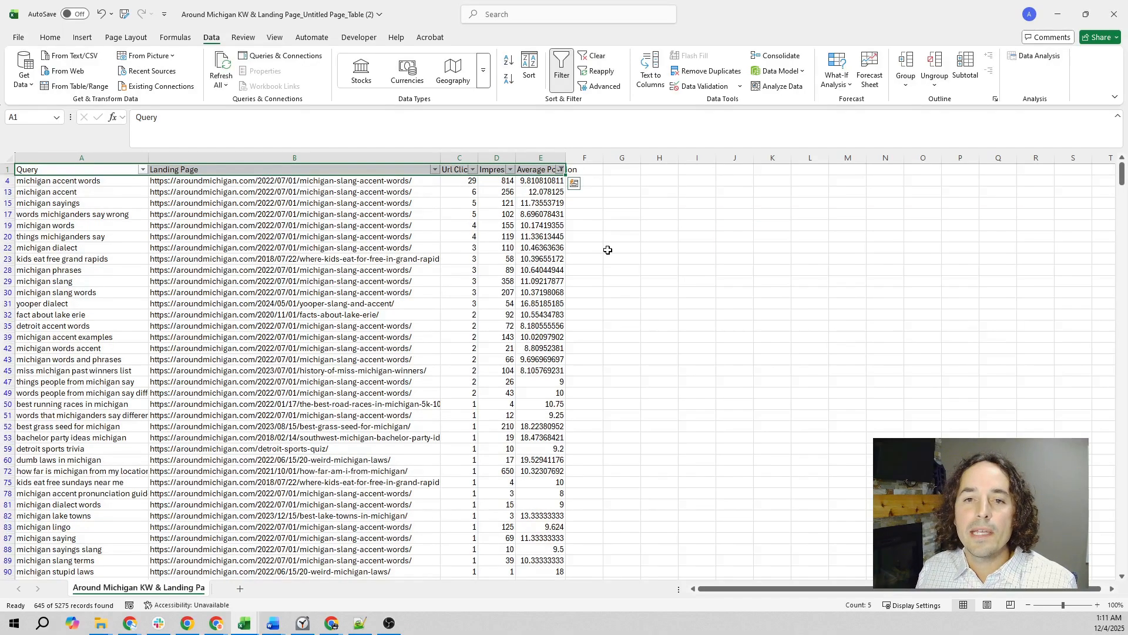
- Sort the filtered rows by Impressions from largest to smallest and select the "best grass seed for michigan" row from Query to Average Position
{"action": "left_click", "coordinate": [509, 170]}
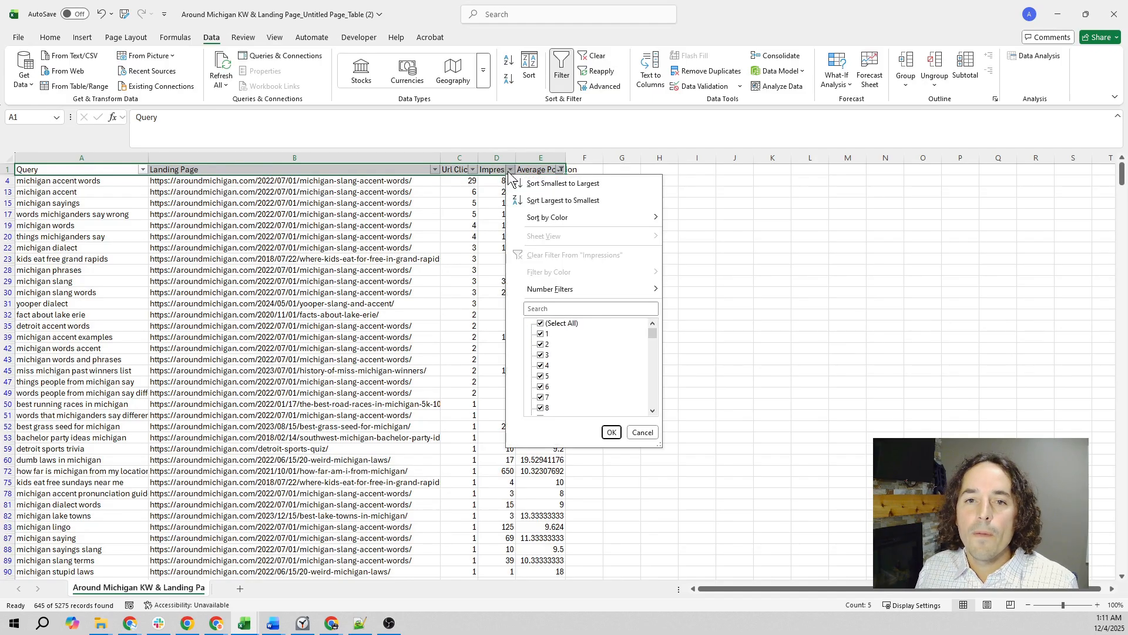
{"action": "left_click", "coordinate": [547, 201]}
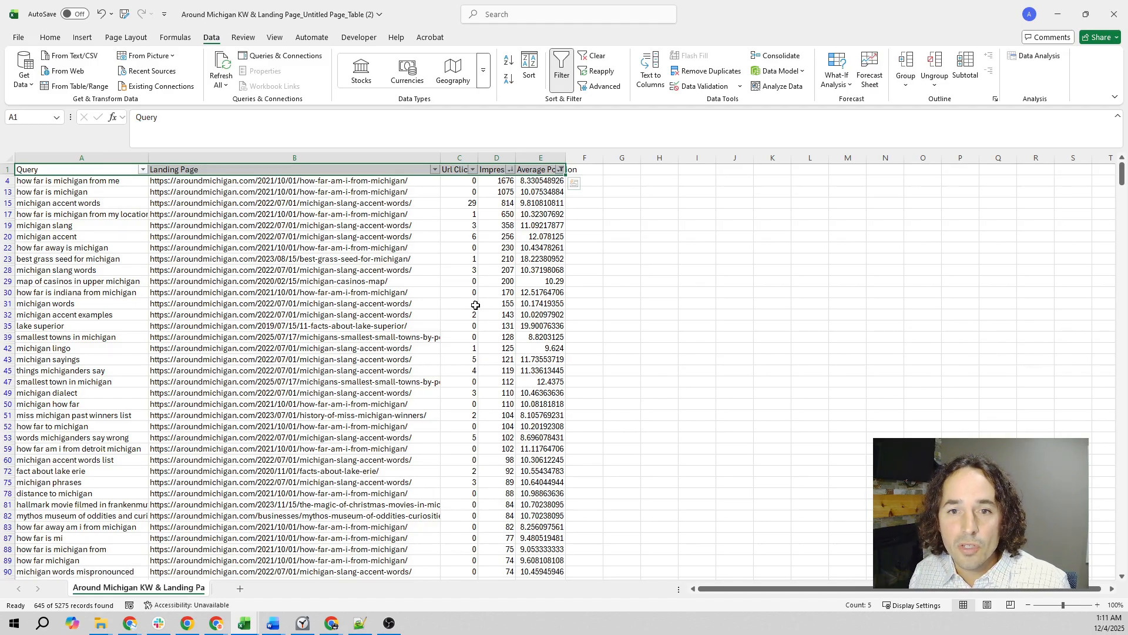
{"action": "left_click_drag", "start_coordinate": [79, 259], "coordinate": [558, 261]}
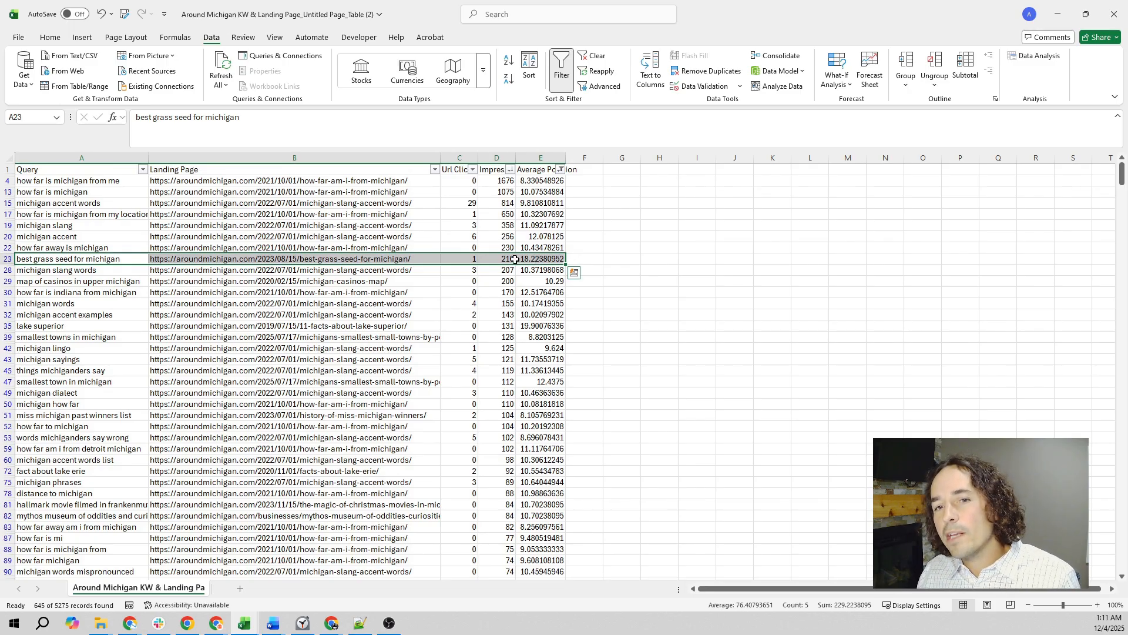
- Examine the impressions, clicks, average position, landing page and query cells in the "best grass seed for michigan" row
{"action": "left_click", "coordinate": [509, 259]}
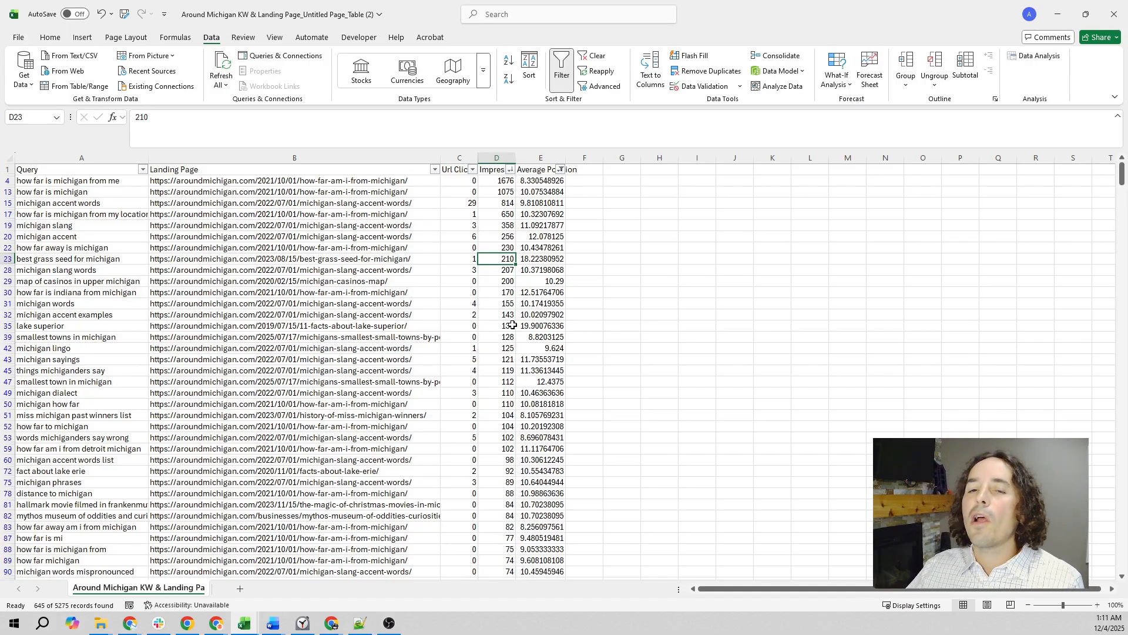
{"action": "left_click", "coordinate": [463, 258]}
{"action": "left_click", "coordinate": [538, 260]}
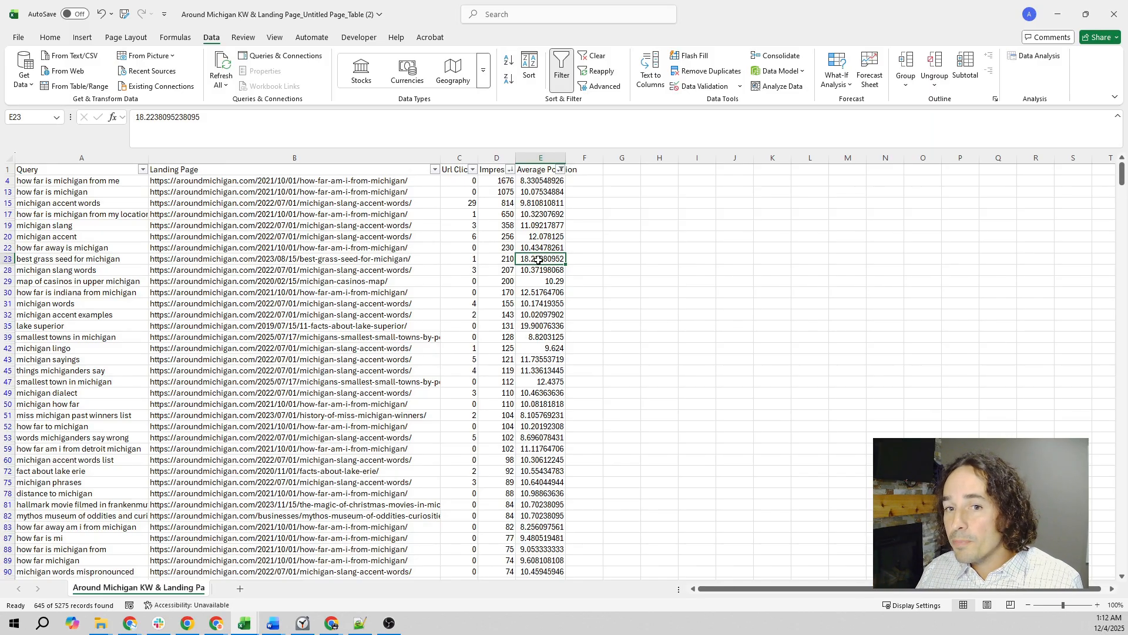
{"action": "left_click", "coordinate": [507, 258]}
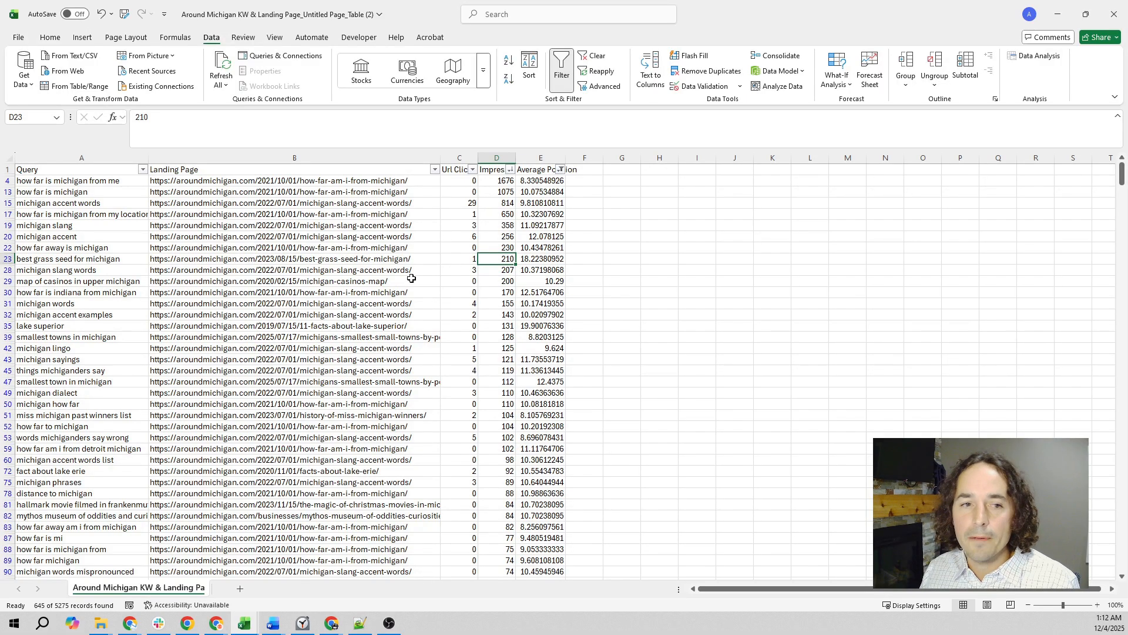
{"action": "left_click", "coordinate": [311, 261]}
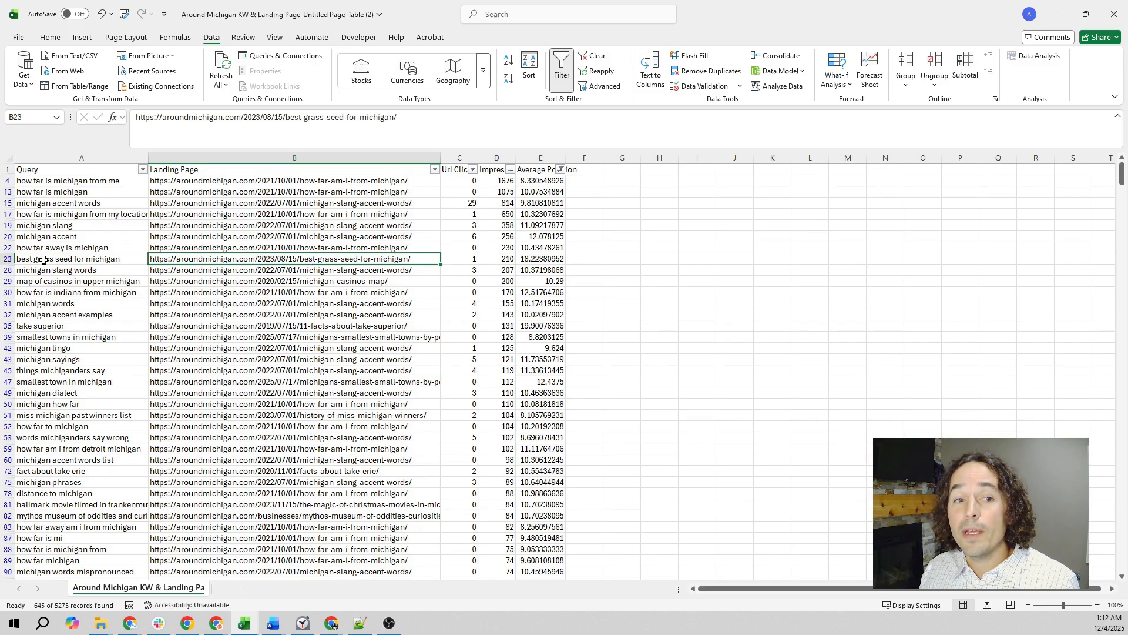
{"action": "left_click", "coordinate": [75, 261]}
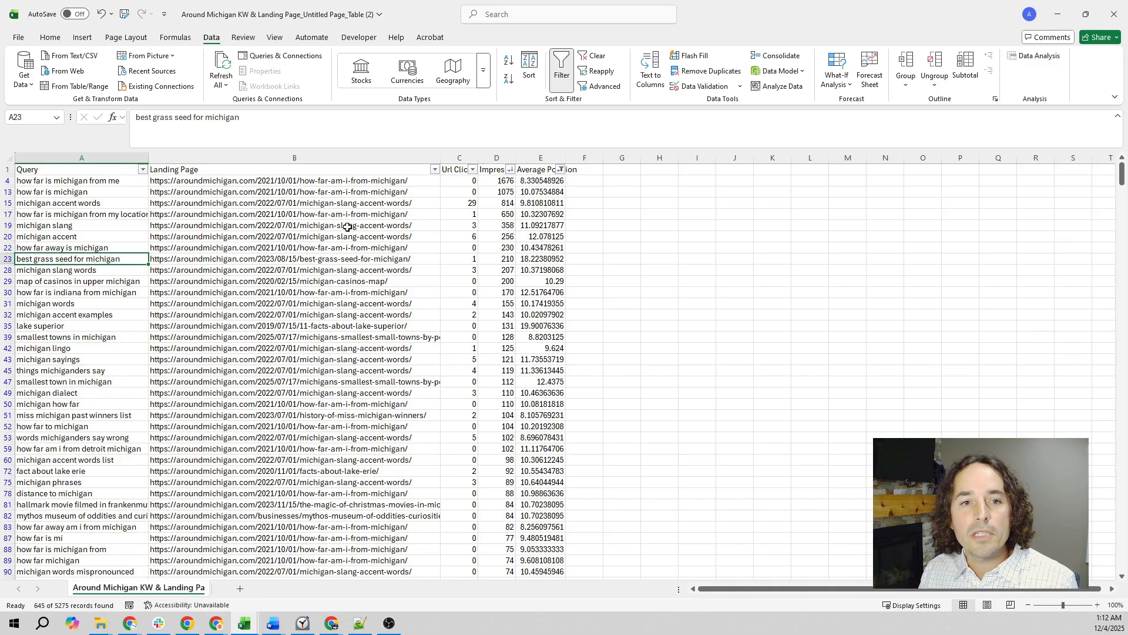
{"action": "left_click", "coordinate": [402, 236]}
{"action": "key", "text": "ctrl+c"}
{"action": "left_click", "coordinate": [435, 170]}
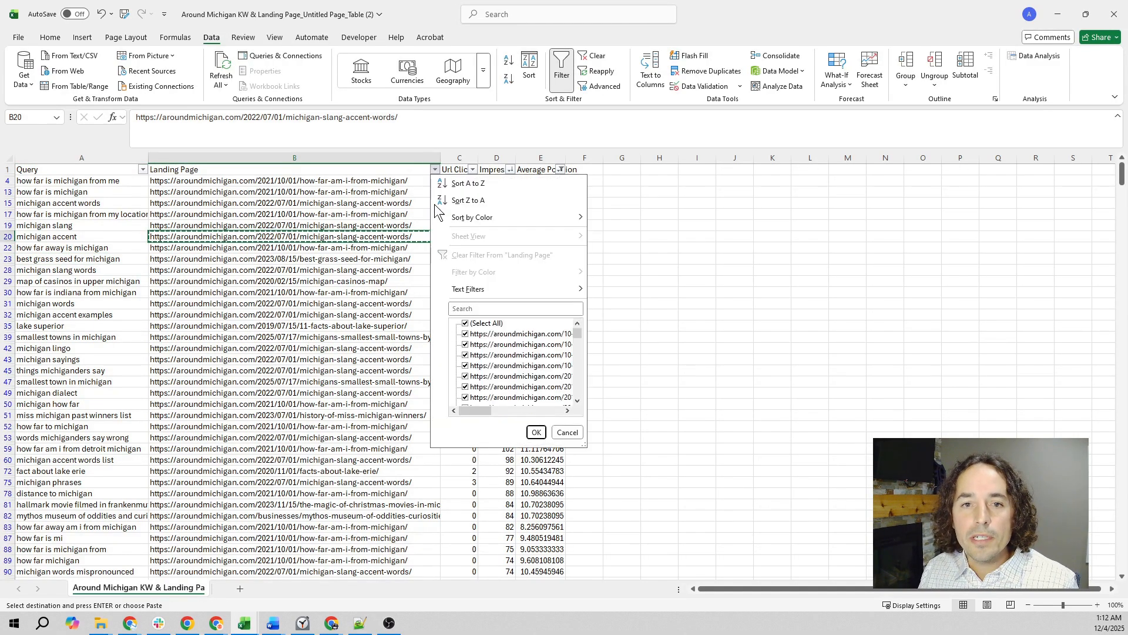
{"action": "key", "text": "ctrl+v"}
{"action": "left_click", "coordinate": [536, 432]}
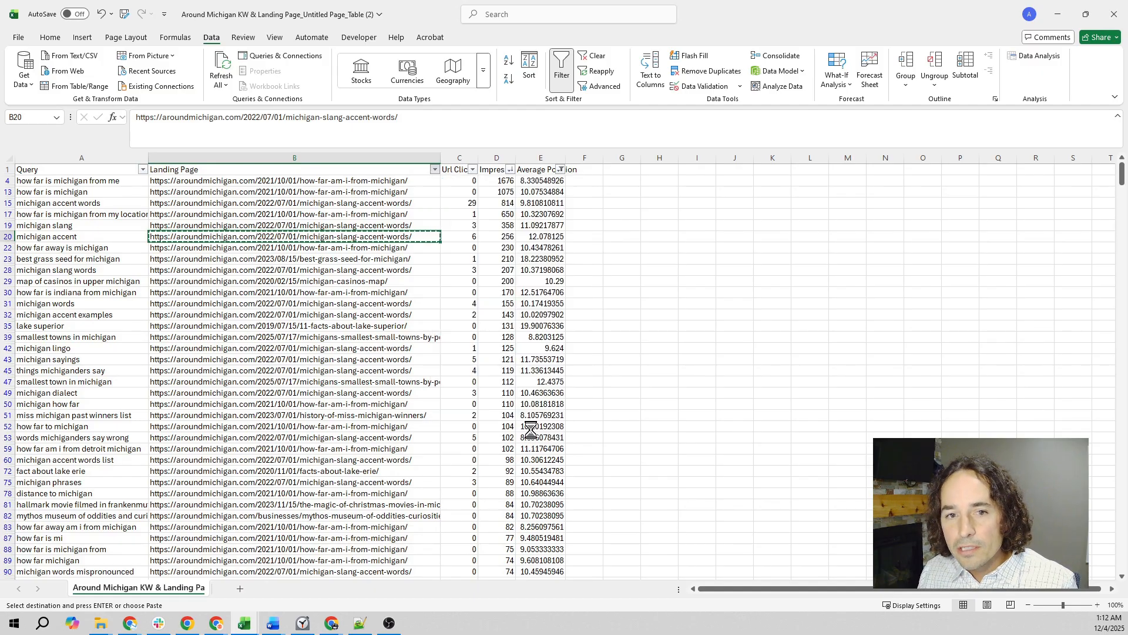